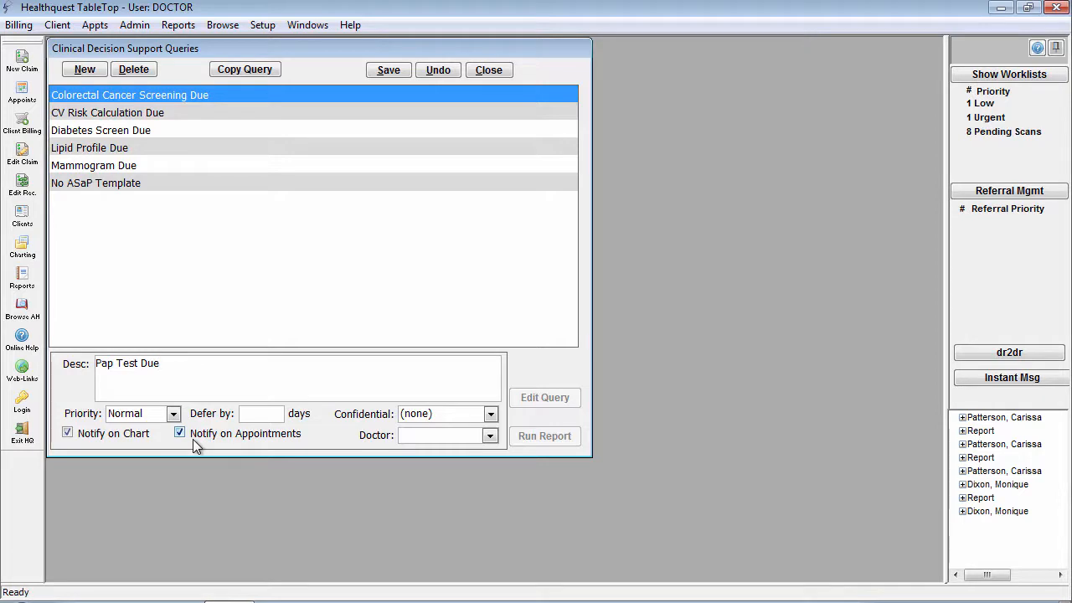
Check the available doctors, leave the doctor blank, and save the new Pap Test Due query
{"action": "left_click", "coordinate": [489, 438]}
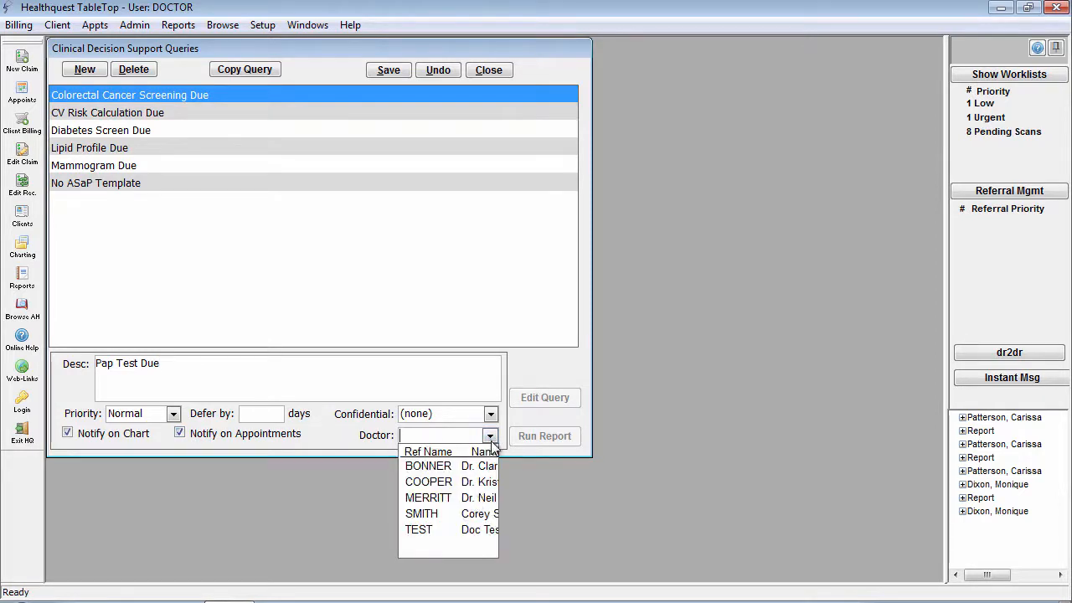
{"action": "left_click", "coordinate": [492, 438]}
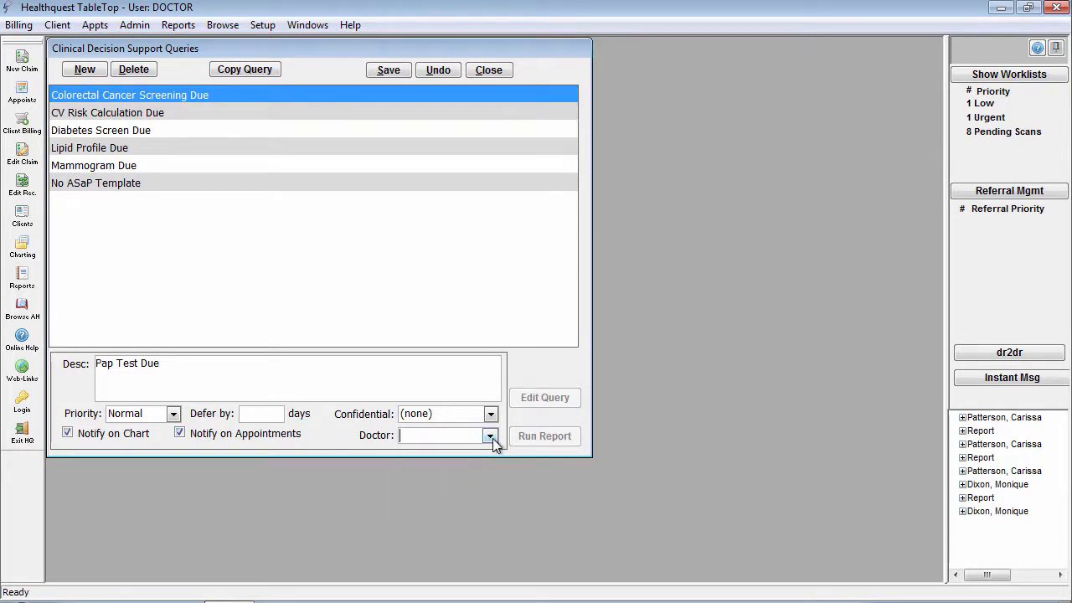
{"action": "left_click", "coordinate": [384, 72]}
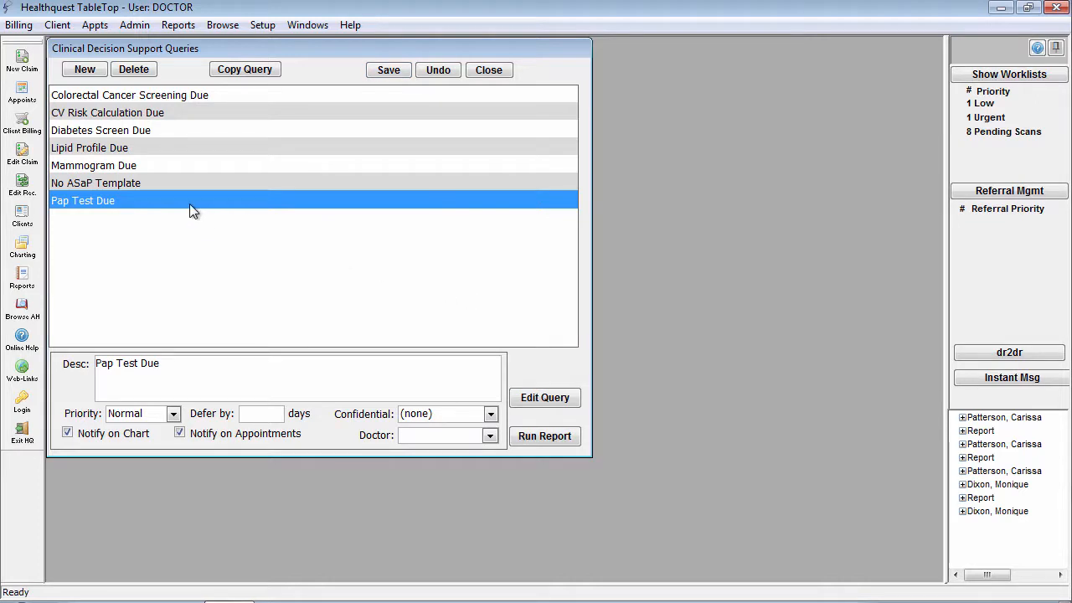
Open the Pap Test Due query for editing and add a new line based on the Clients table
{"action": "left_click", "coordinate": [531, 400]}
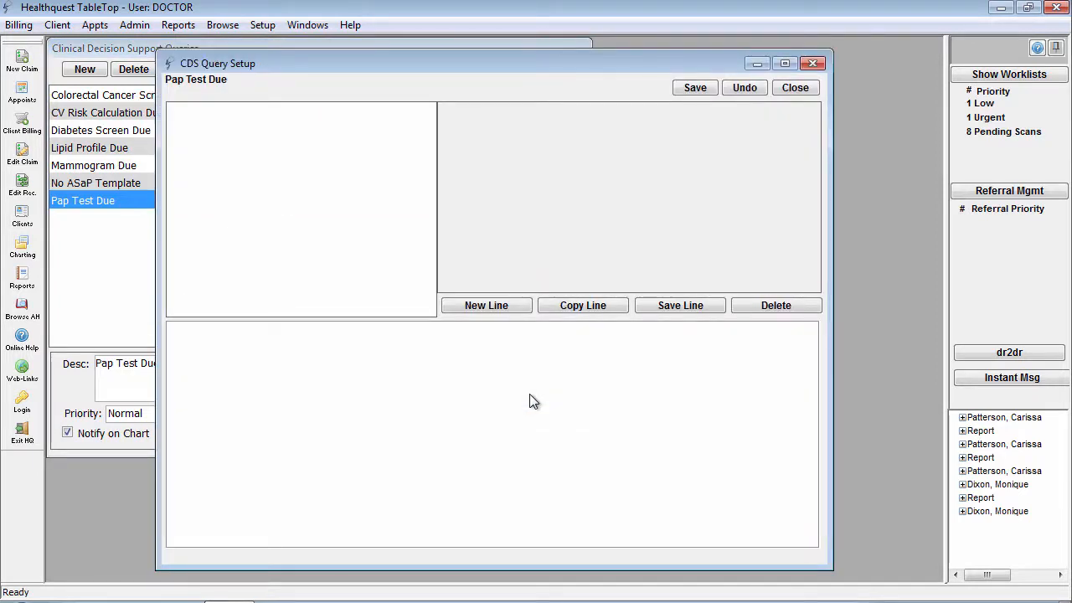
{"action": "left_click", "coordinate": [490, 305]}
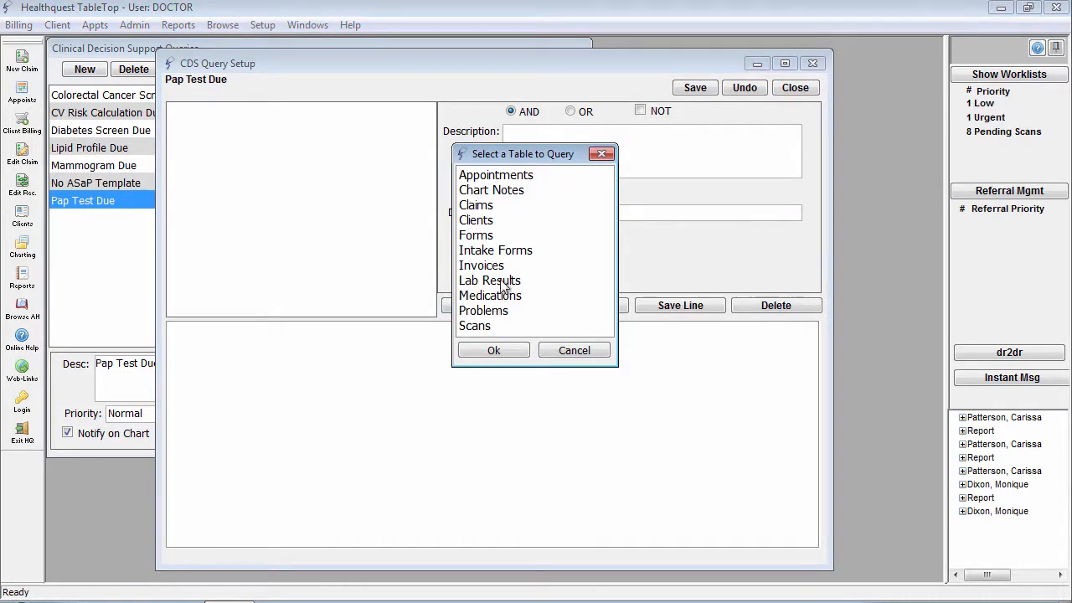
{"action": "left_click", "coordinate": [529, 216]}
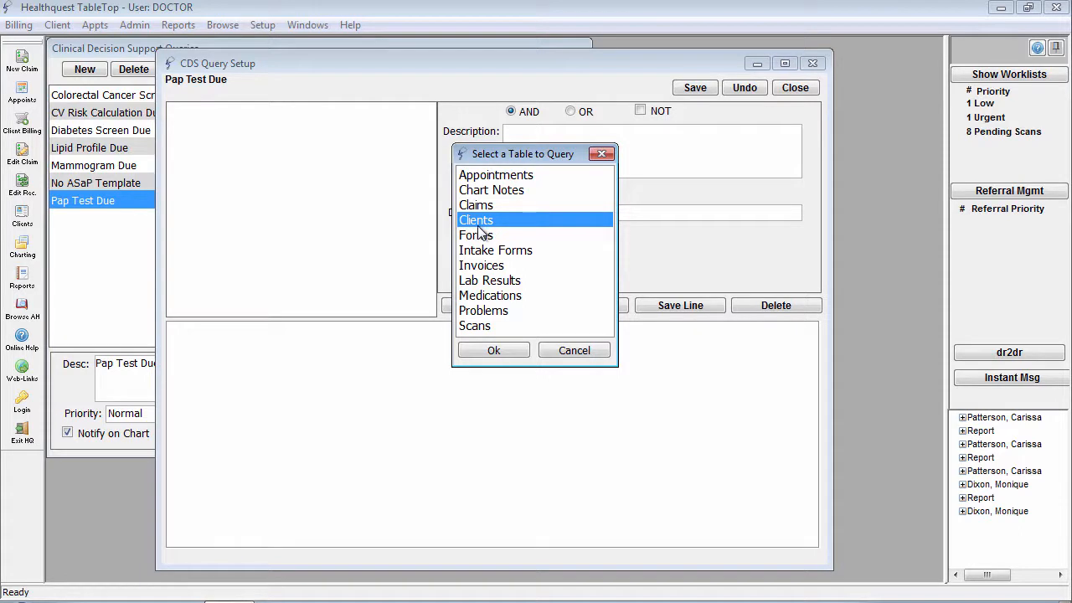
{"action": "left_click", "coordinate": [494, 350]}
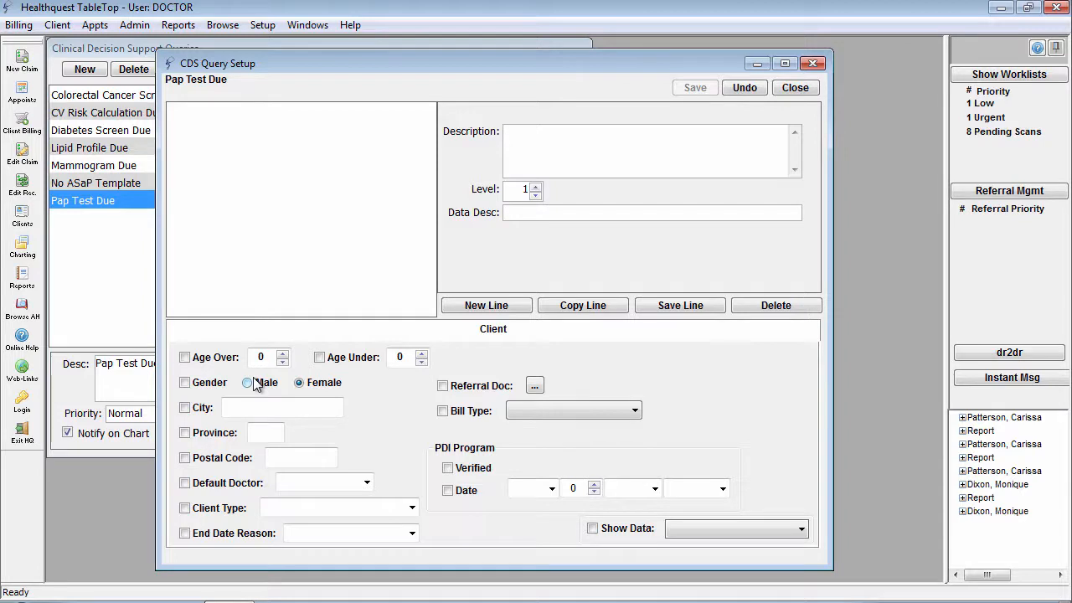
Restrict the client line to age over 21, age under 69 and gender Female, and save the line
{"action": "left_click", "coordinate": [221, 358]}
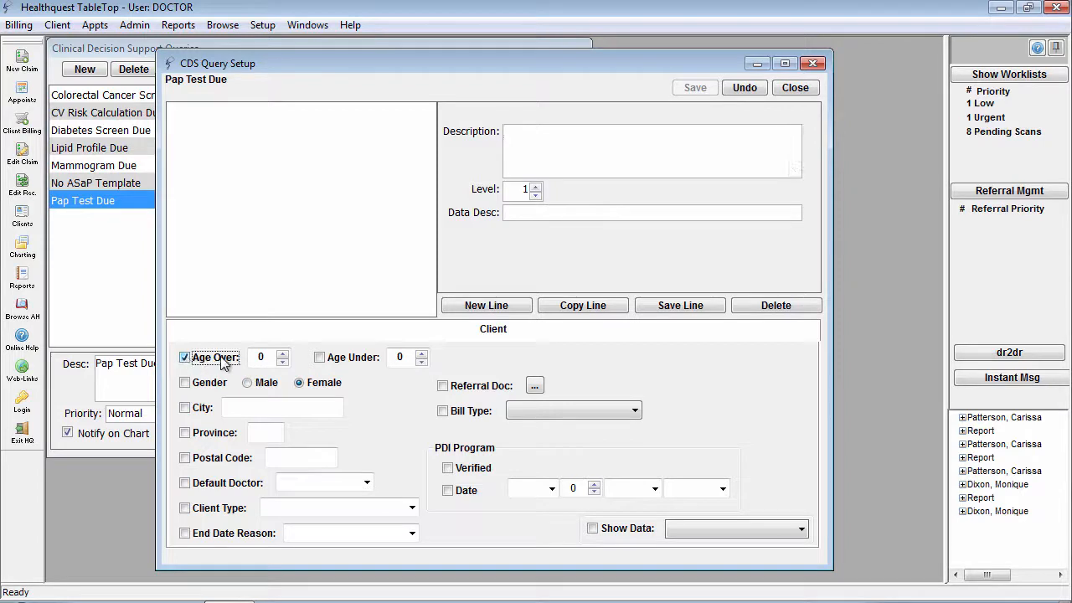
{"action": "key", "text": "Tab"}
{"action": "type", "text": "21"}
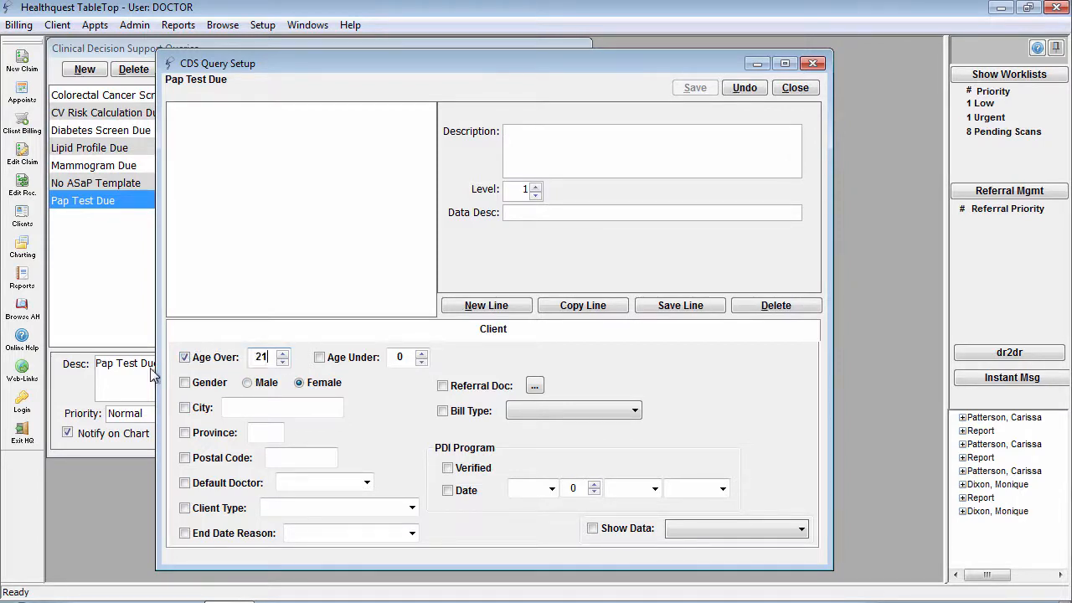
{"action": "left_click", "coordinate": [334, 359]}
{"action": "key", "text": "Tab"}
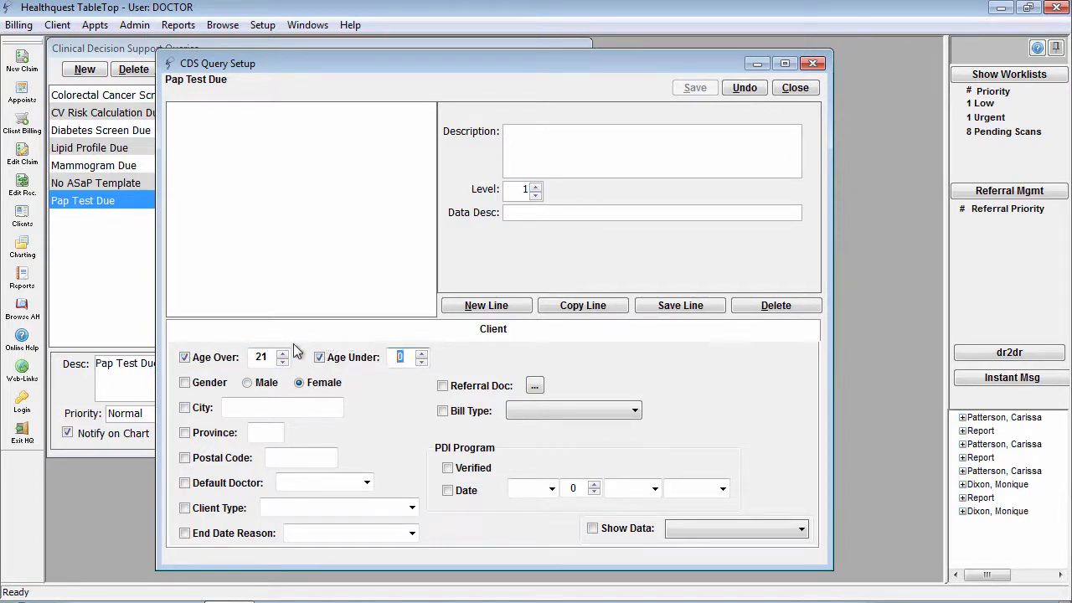
{"action": "type", "text": "69"}
{"action": "left_click", "coordinate": [186, 384]}
{"action": "left_click", "coordinate": [308, 391]}
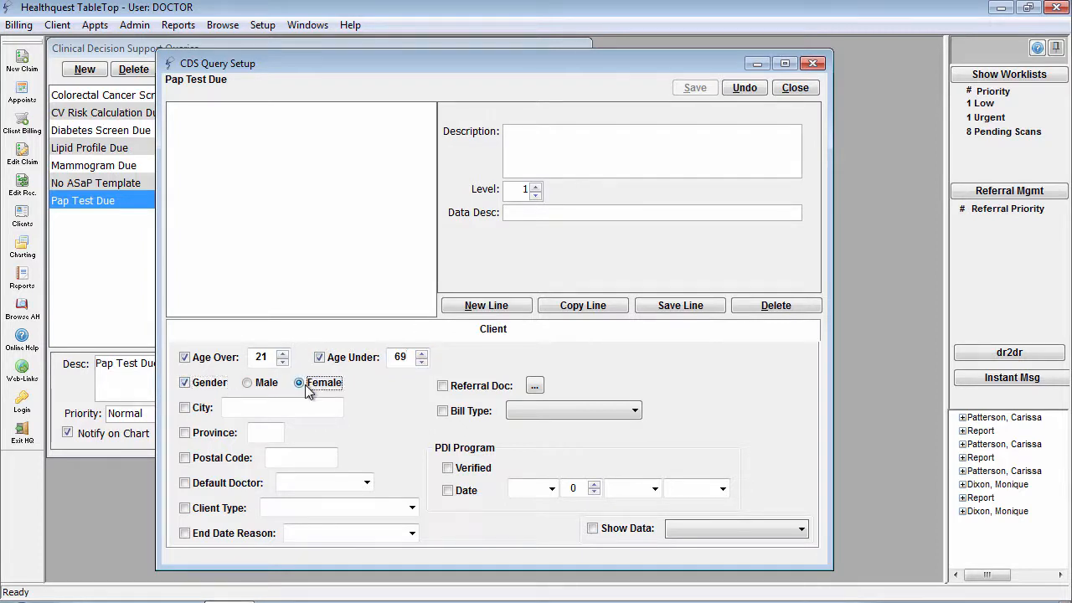
{"action": "left_click", "coordinate": [679, 308]}
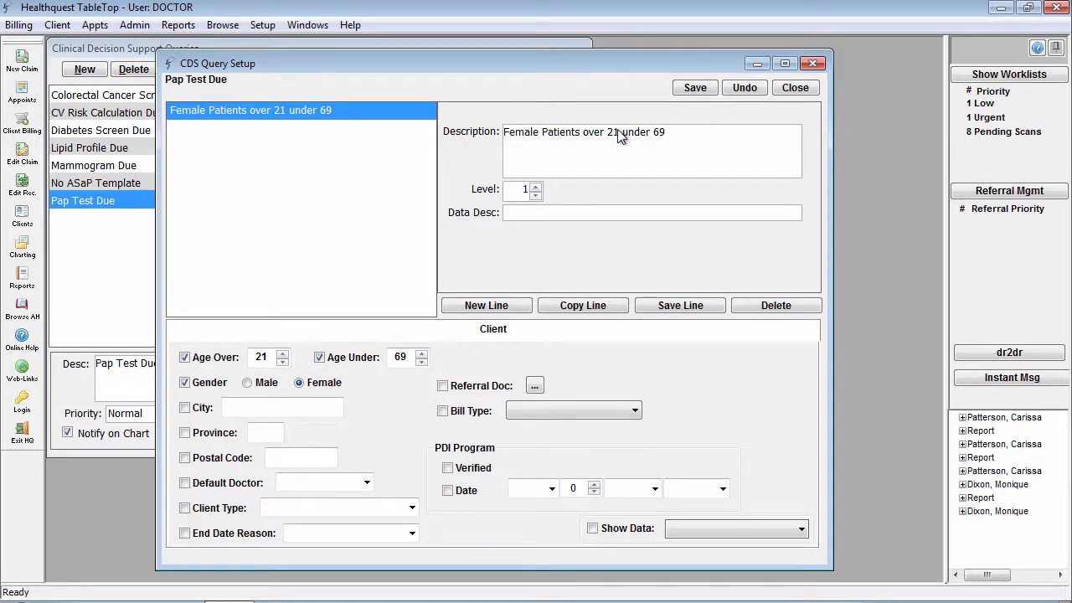
Add a second query line based on the Chart Notes table and choose the ASaP chart type
{"action": "left_click", "coordinate": [501, 307]}
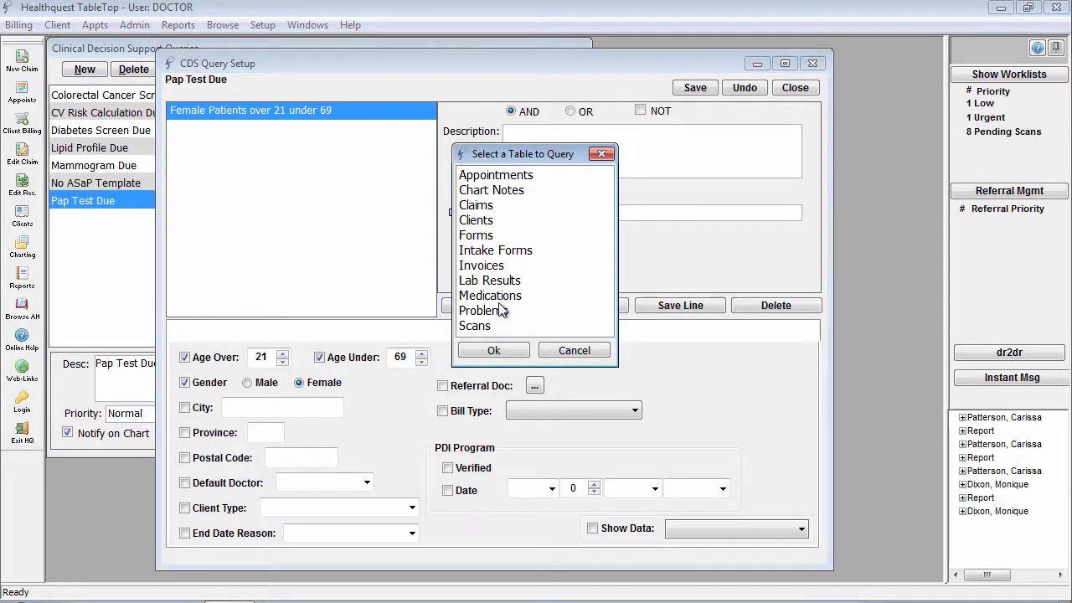
{"action": "left_click", "coordinate": [503, 191]}
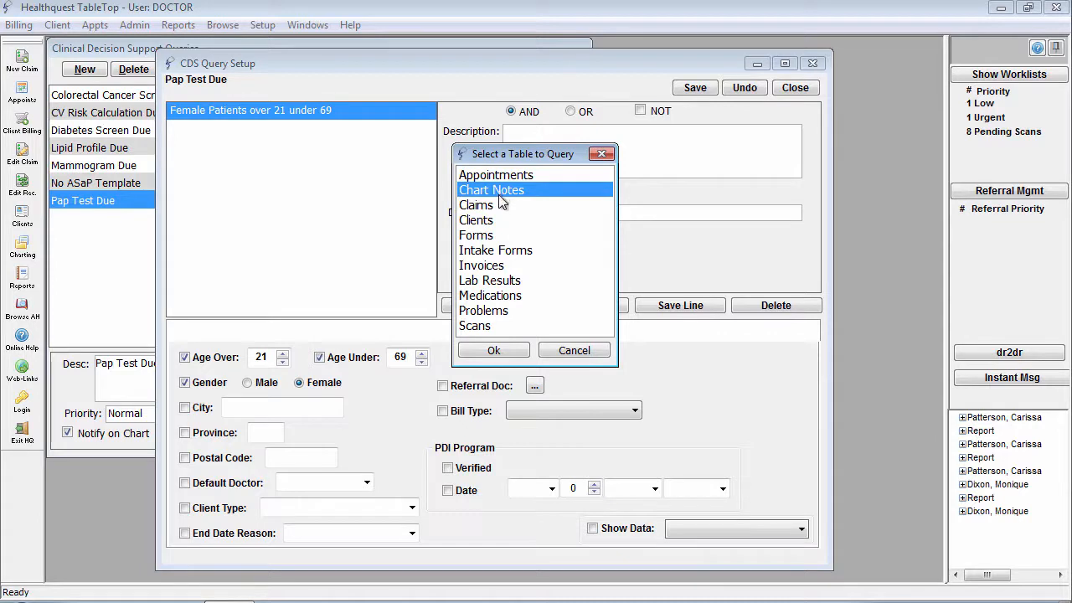
{"action": "left_click", "coordinate": [491, 352]}
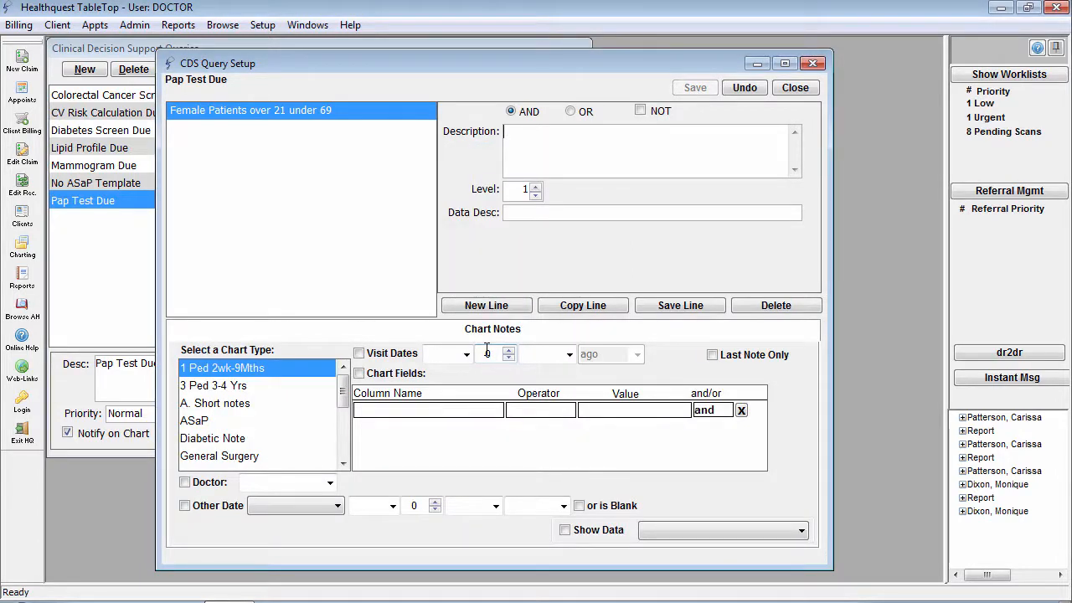
{"action": "left_click", "coordinate": [207, 423]}
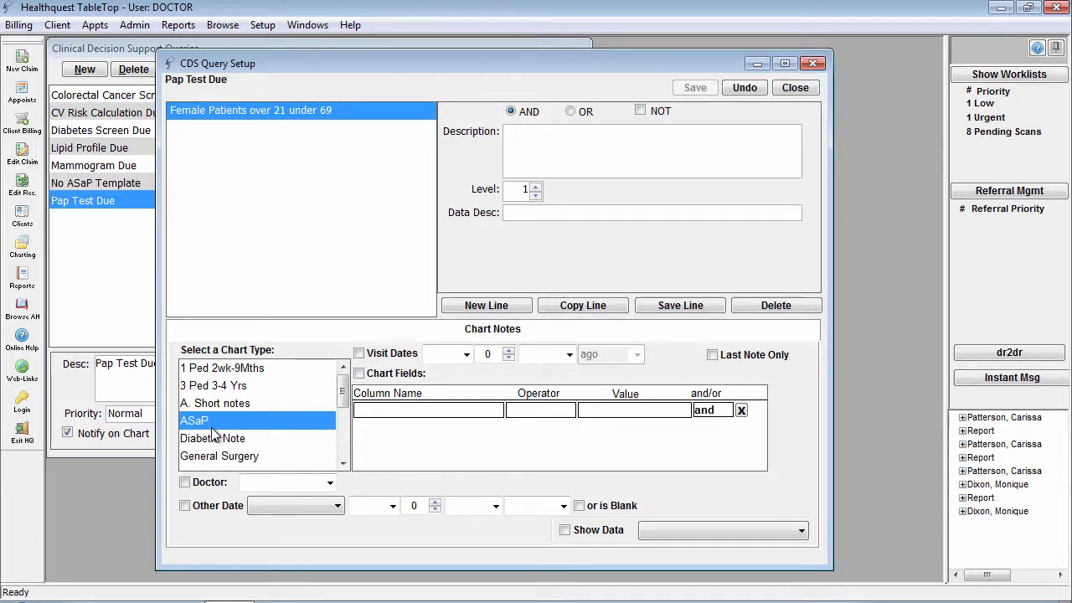
Set the chart note line's other date condition to Pap_Date over 3 years ago, including blank dates
{"action": "left_click", "coordinate": [252, 506]}
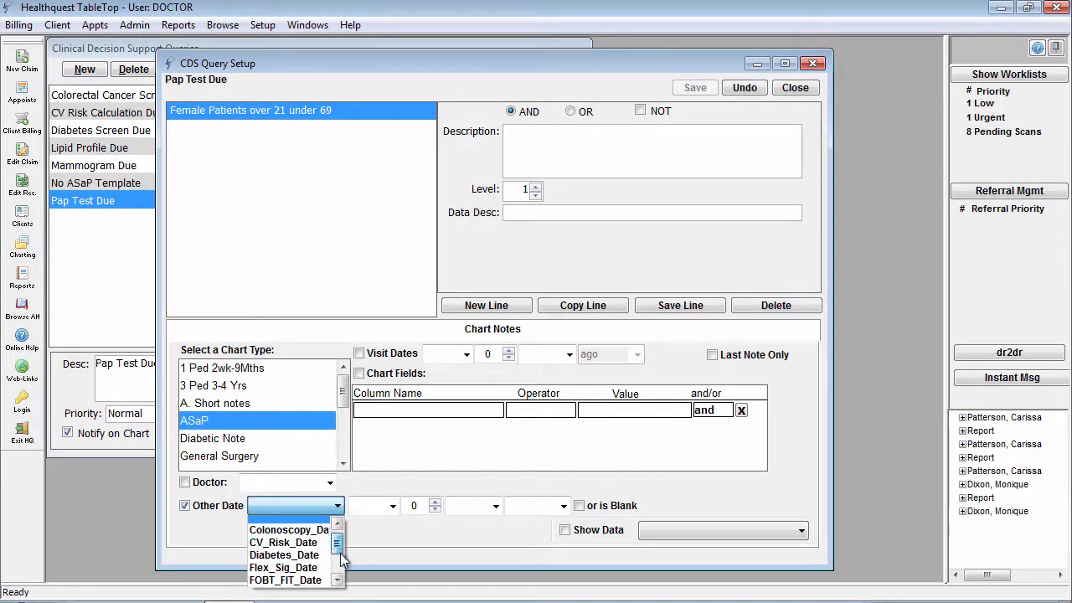
{"action": "scroll", "coordinate": [339, 553], "scroll_direction": "down", "scroll_amount": 2}
{"action": "left_click", "coordinate": [293, 560]}
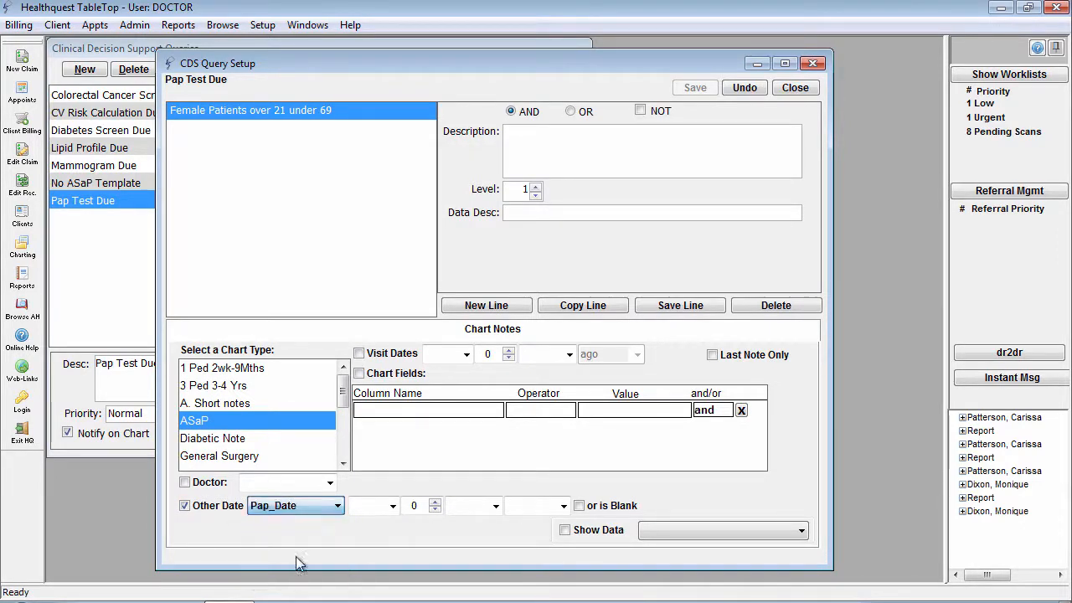
{"action": "left_click", "coordinate": [392, 506]}
{"action": "left_click", "coordinate": [362, 525]}
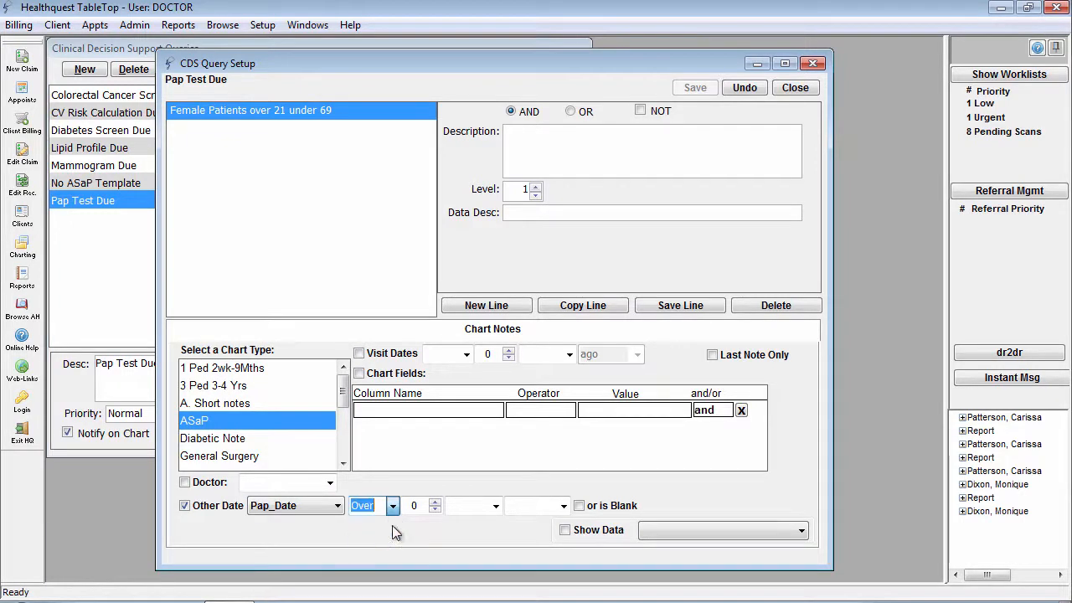
{"action": "double_click", "coordinate": [414, 506]}
{"action": "type", "text": "3"}
{"action": "left_click", "coordinate": [499, 505]}
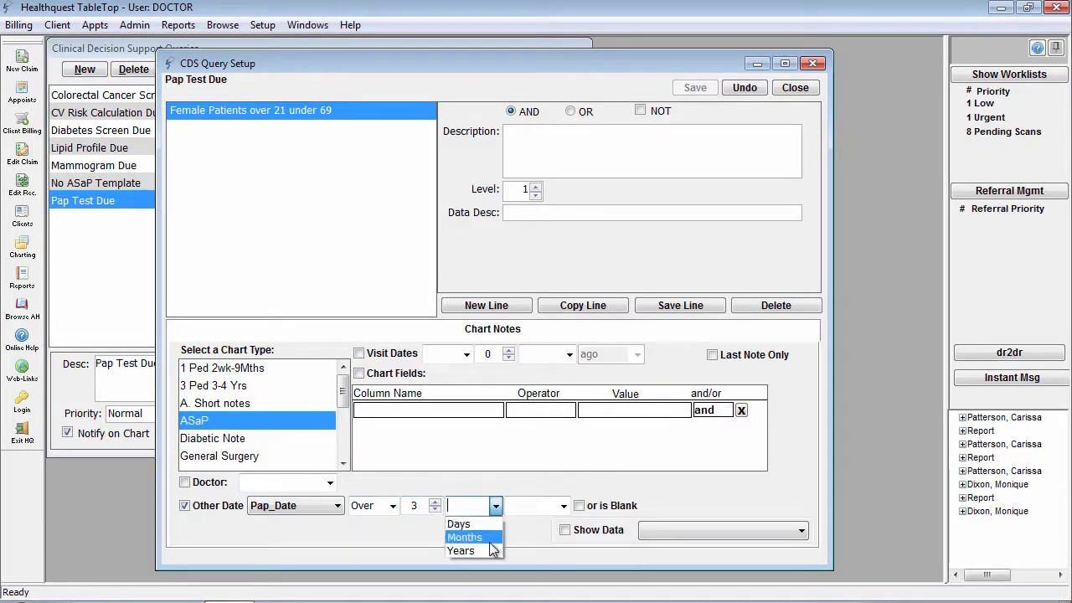
{"action": "left_click", "coordinate": [486, 551]}
{"action": "left_click", "coordinate": [549, 509]}
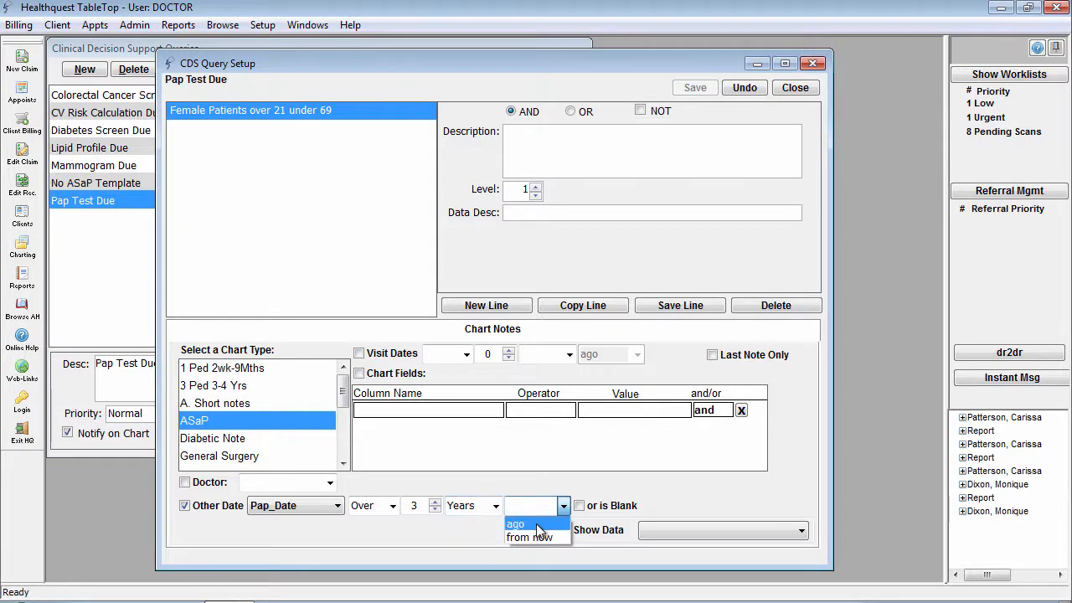
{"action": "left_click", "coordinate": [516, 524]}
{"action": "left_click", "coordinate": [595, 506]}
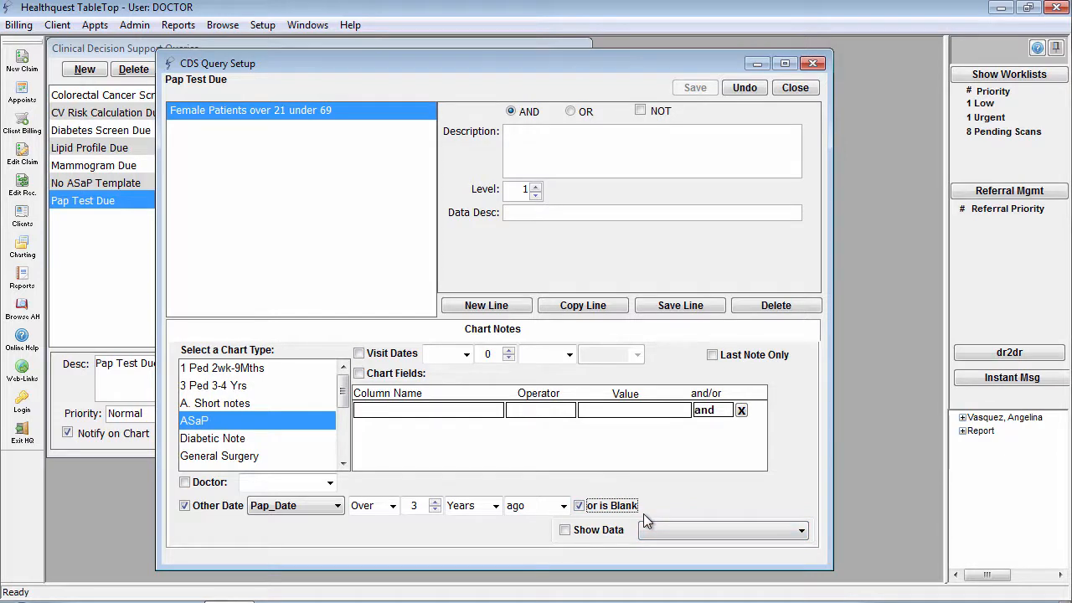
Set the chart note line's level to 2 and save the line
{"action": "left_click", "coordinate": [537, 192]}
{"action": "left_click", "coordinate": [537, 188]}
{"action": "left_click", "coordinate": [660, 306]}
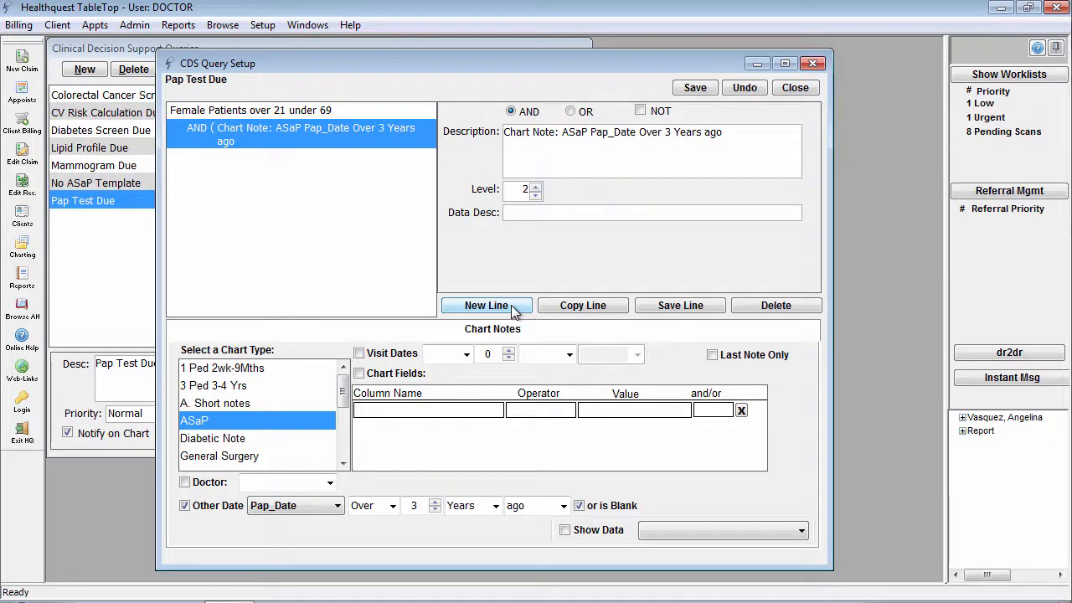
Add a third query line based on the Lab Results table with a result date over 3 years
{"action": "left_click", "coordinate": [487, 305]}
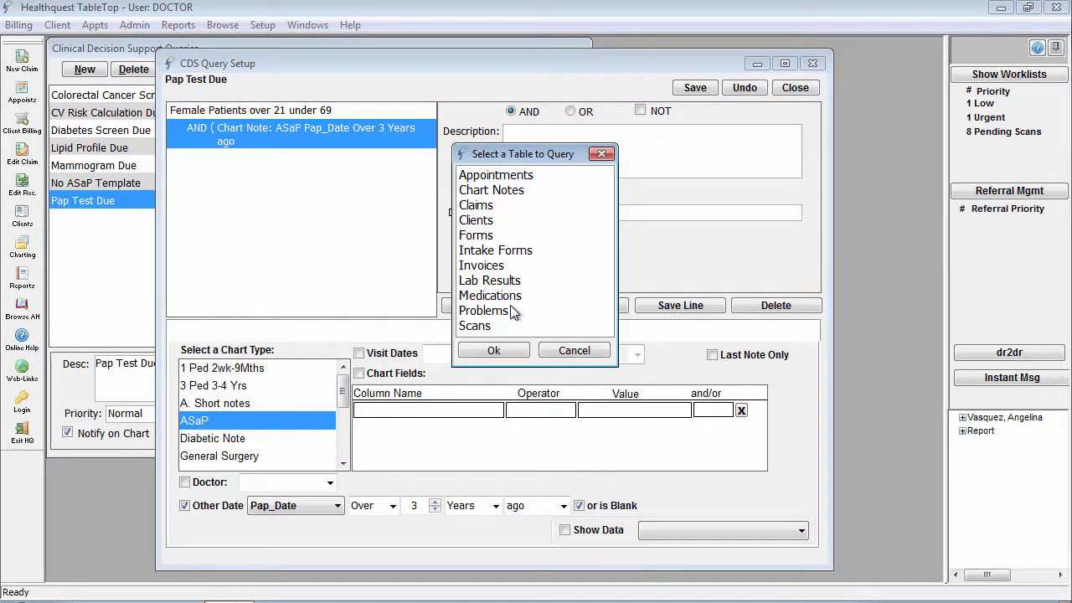
{"action": "left_click", "coordinate": [500, 284]}
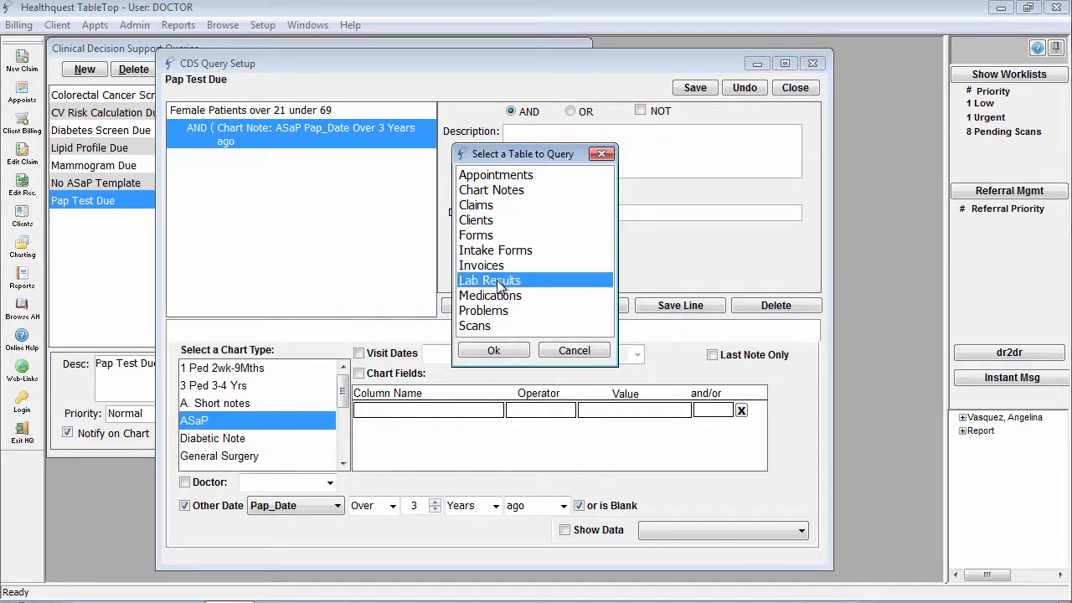
{"action": "left_click", "coordinate": [493, 350]}
{"action": "left_click", "coordinate": [216, 352]}
{"action": "left_click", "coordinate": [294, 353]}
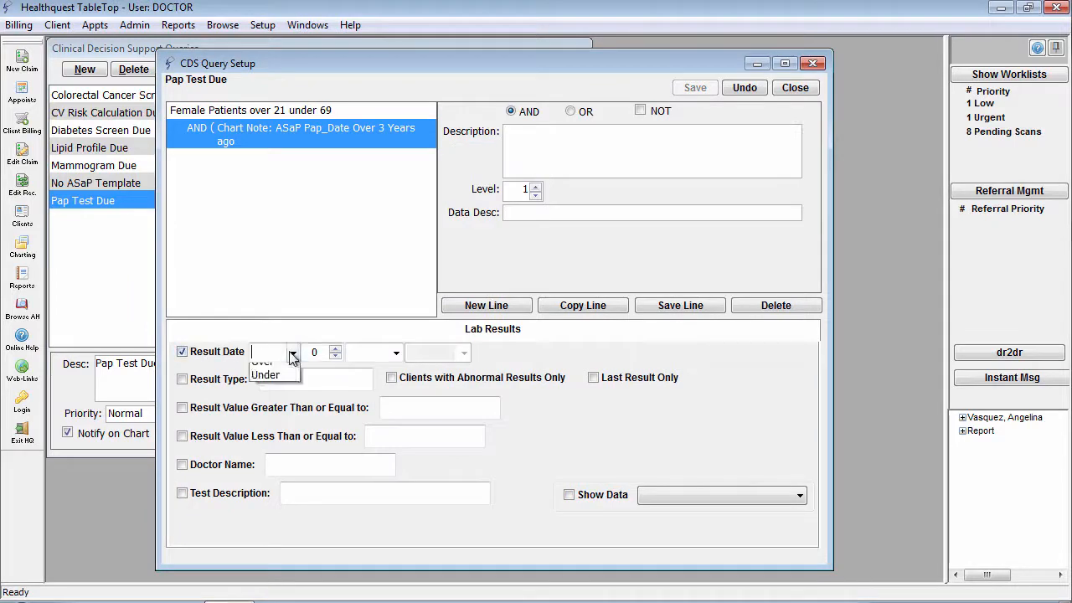
{"action": "left_click", "coordinate": [282, 374]}
{"action": "left_click", "coordinate": [335, 350]}
{"action": "left_click", "coordinate": [335, 350]}
{"action": "left_click", "coordinate": [335, 349]}
{"action": "left_click", "coordinate": [368, 352]}
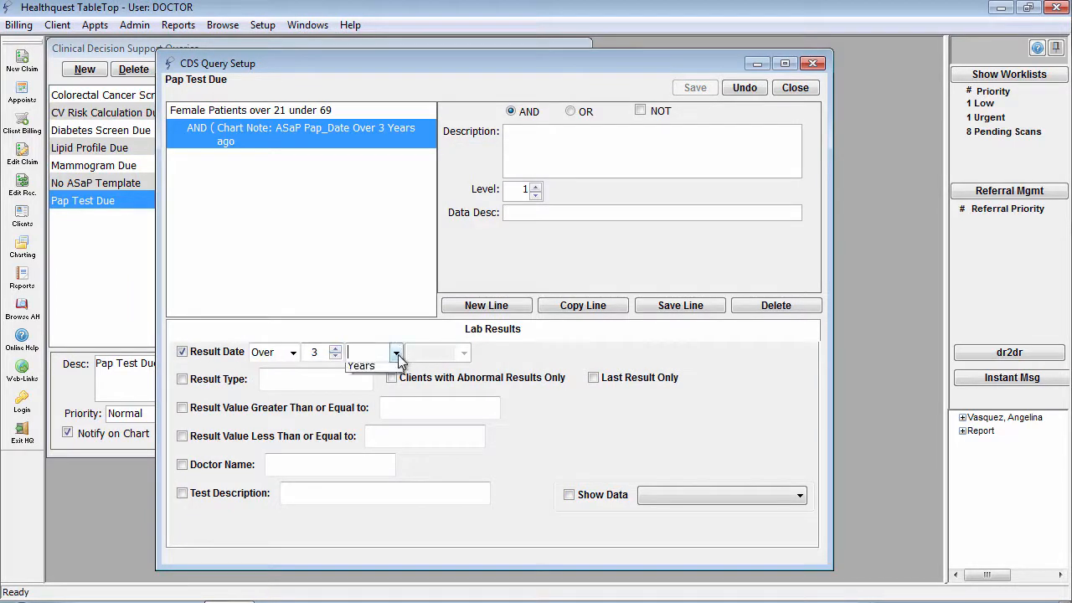
{"action": "left_click", "coordinate": [373, 408]}
Filter the lab results line by result type PAP SMEAR and limit it to the last result only
{"action": "left_click", "coordinate": [218, 378]}
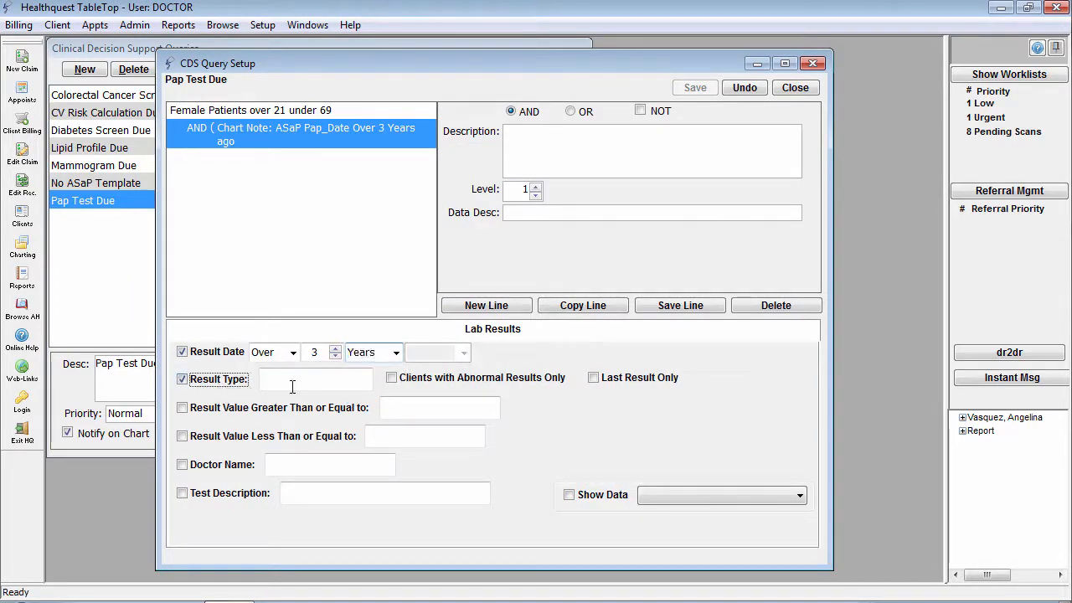
{"action": "left_click", "coordinate": [293, 379]}
{"action": "type", "text": "PAP SMEAR"}
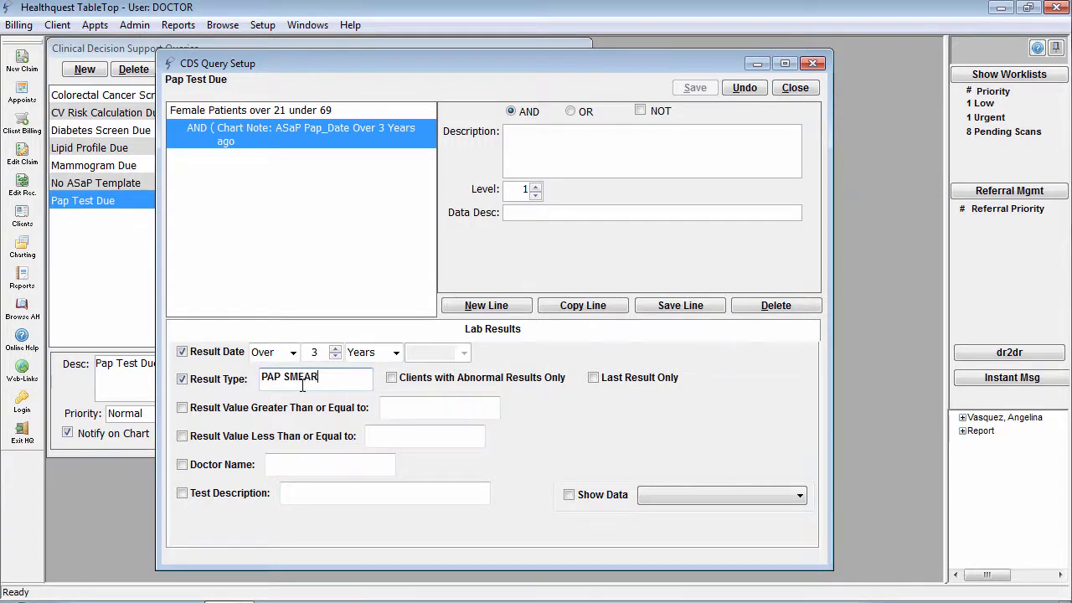
{"action": "left_click", "coordinate": [595, 380]}
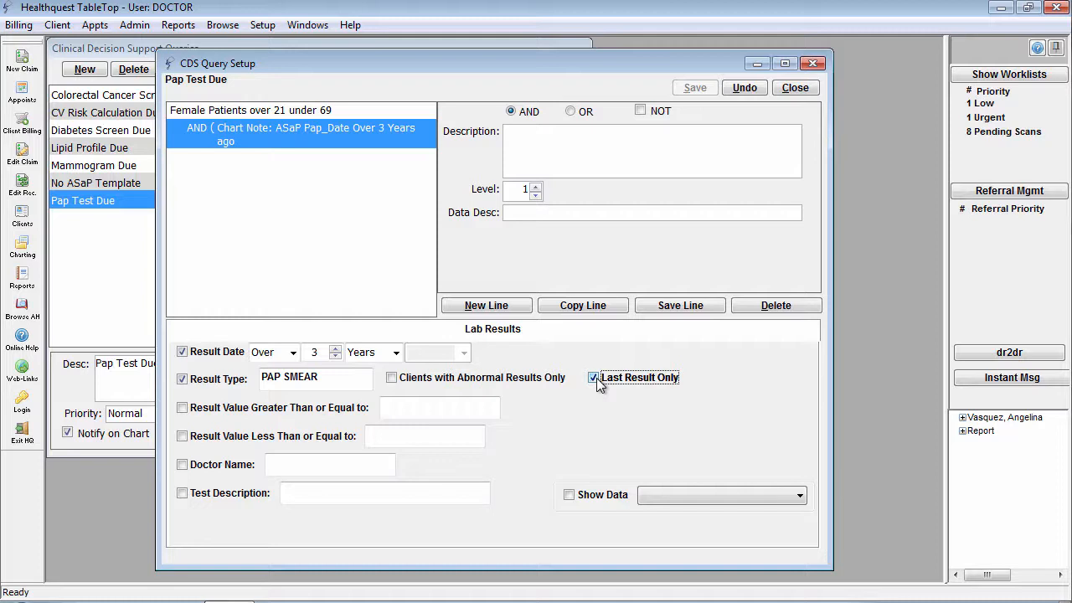
Set the lab results line to level 2 with the OR operator and save the line
{"action": "left_click", "coordinate": [541, 192]}
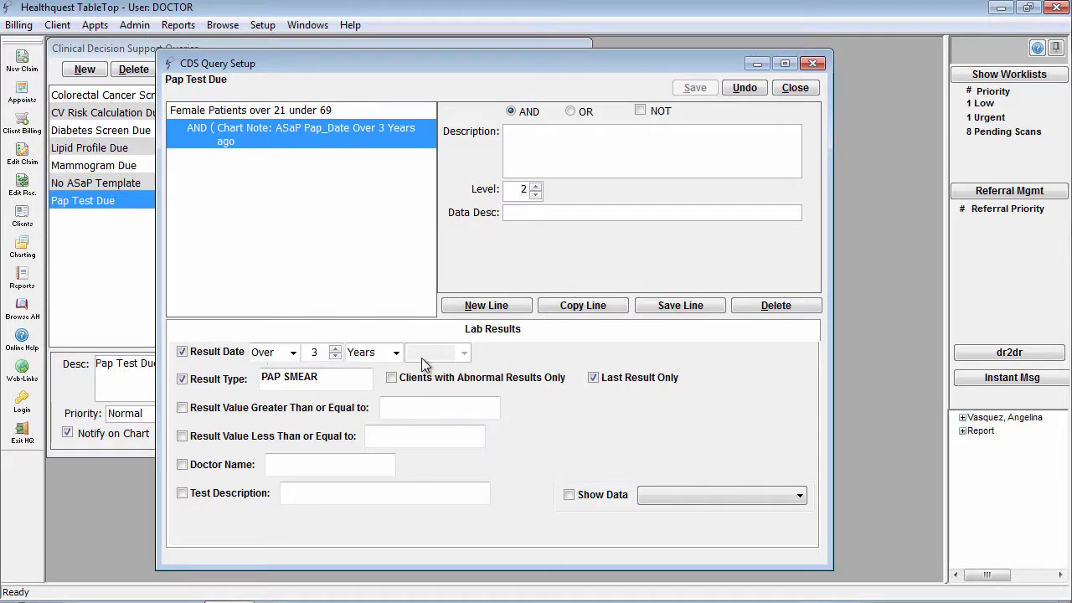
{"action": "left_click", "coordinate": [571, 113]}
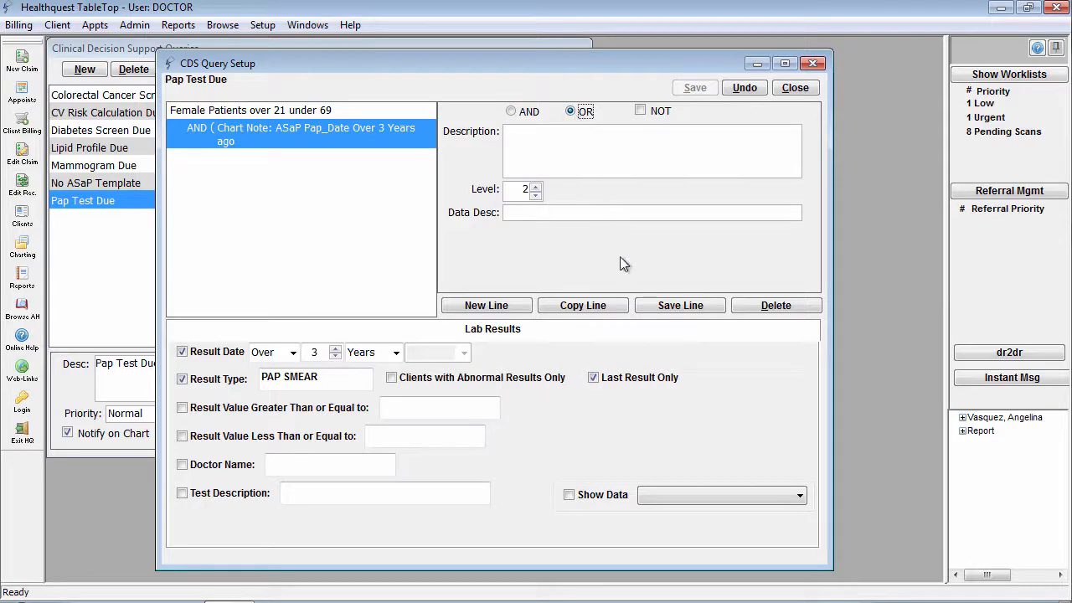
{"action": "left_click", "coordinate": [653, 308]}
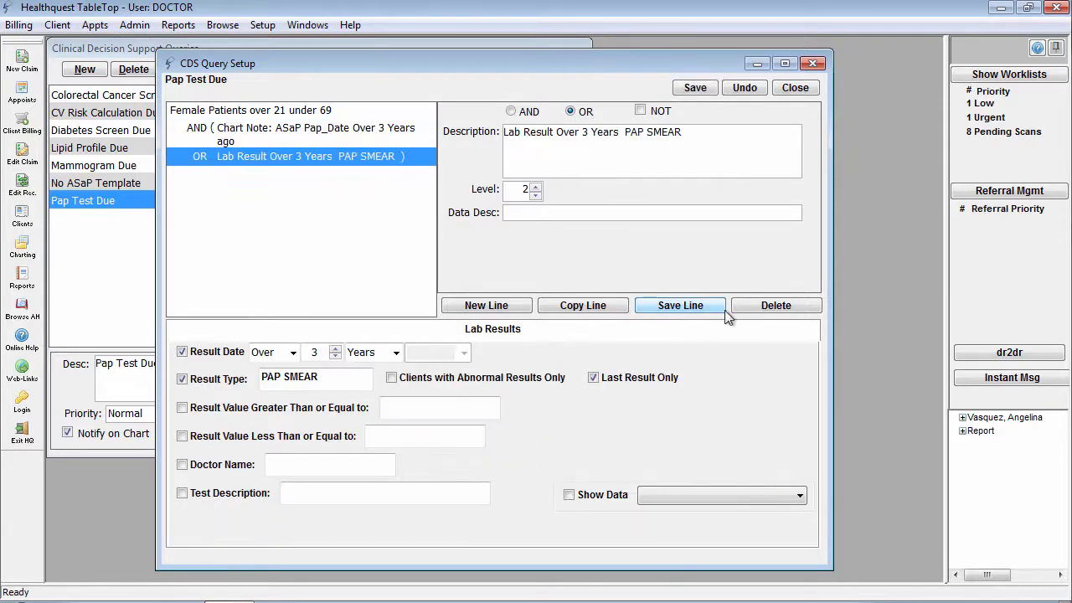
Close the query setup and run the report for the Pap Test Due query
{"action": "left_click", "coordinate": [796, 90]}
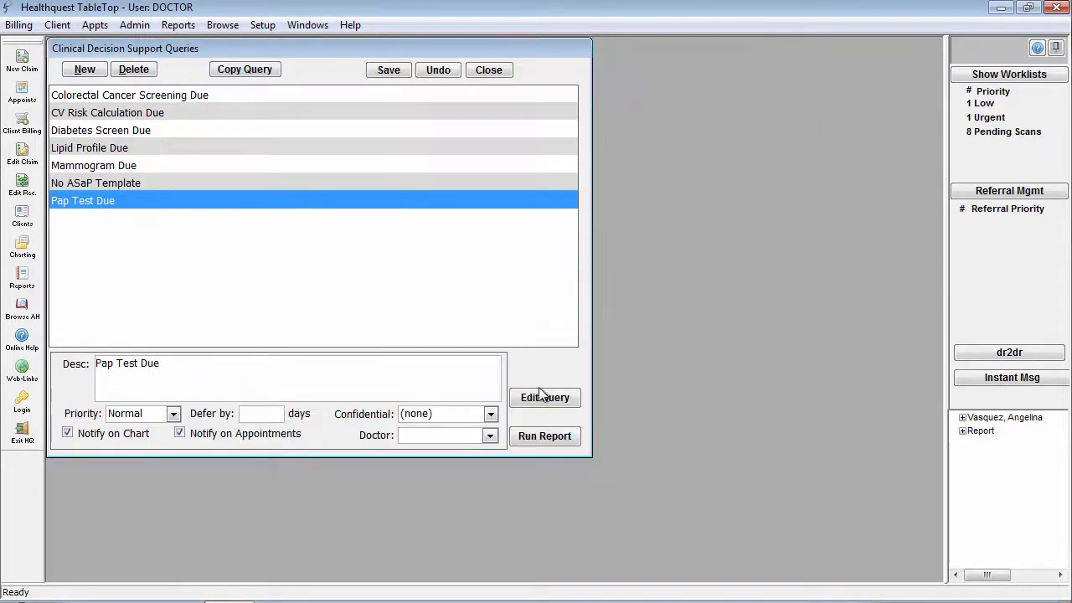
{"action": "left_click", "coordinate": [546, 438]}
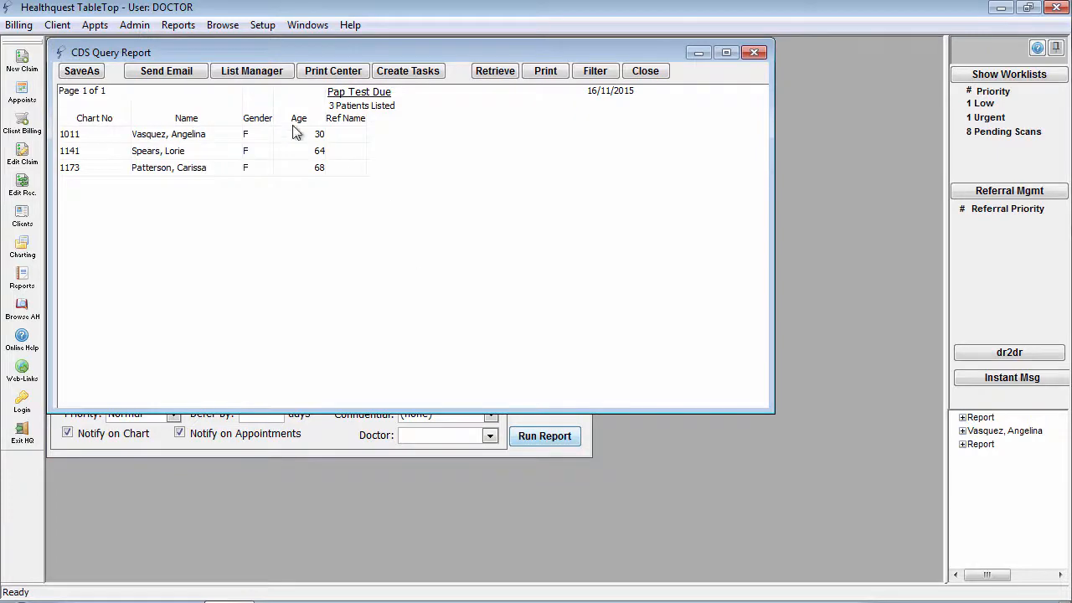
Open the first reported patient's record, go to their chart, and expand the pending notifications
{"action": "double_click", "coordinate": [180, 134]}
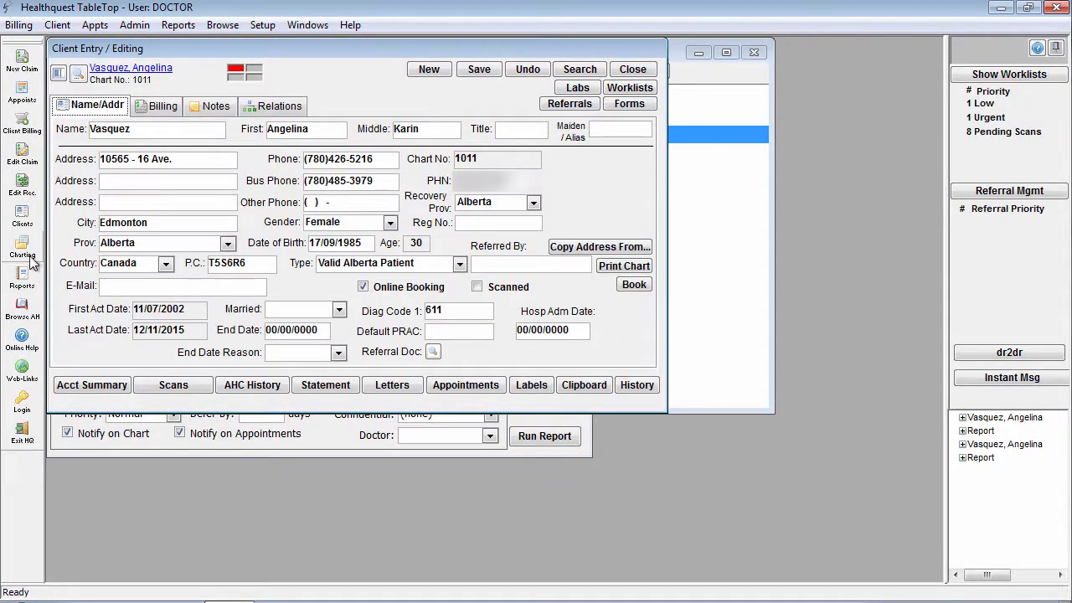
{"action": "left_click", "coordinate": [22, 248]}
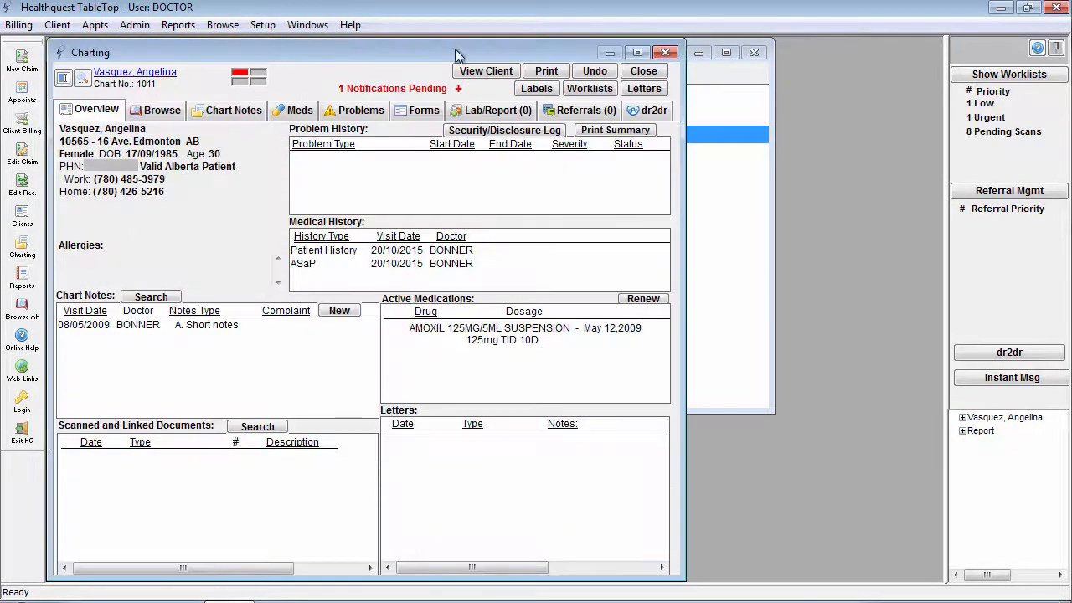
{"action": "left_click", "coordinate": [434, 89]}
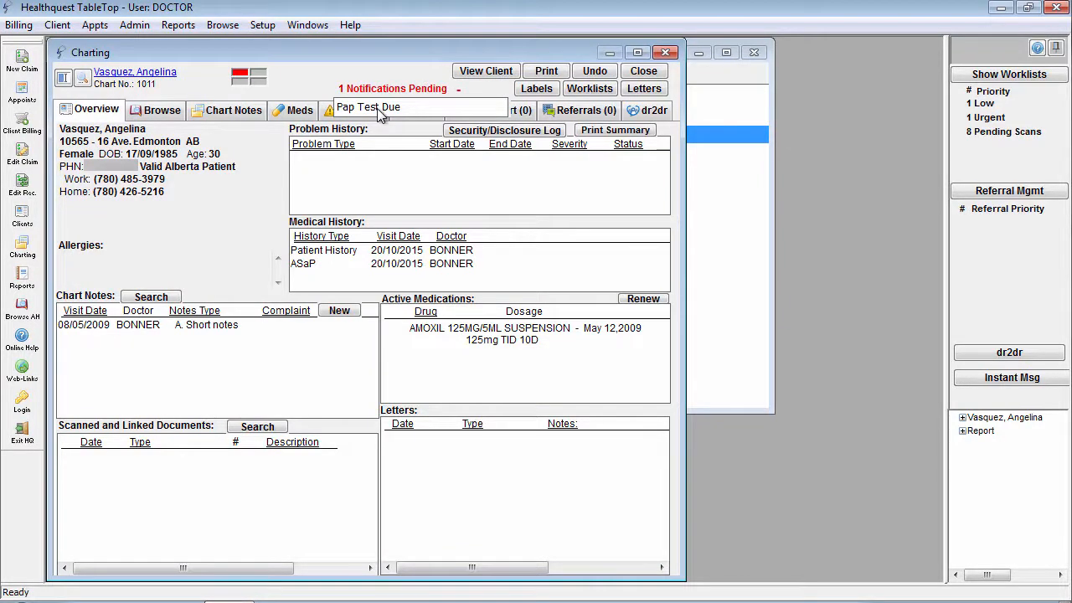